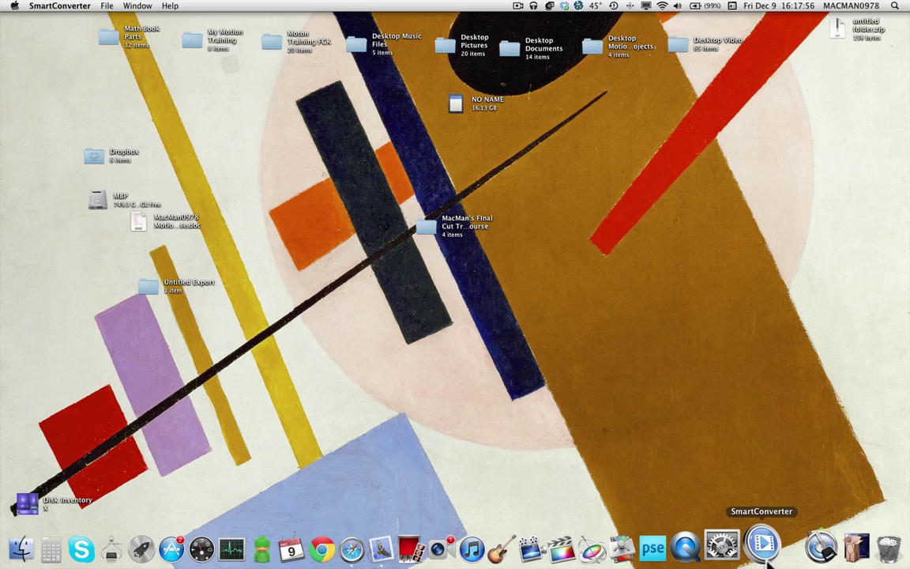
- Bring Smart Converter forward and confirm QuickTime stays the selected output format
left_click(762, 553)
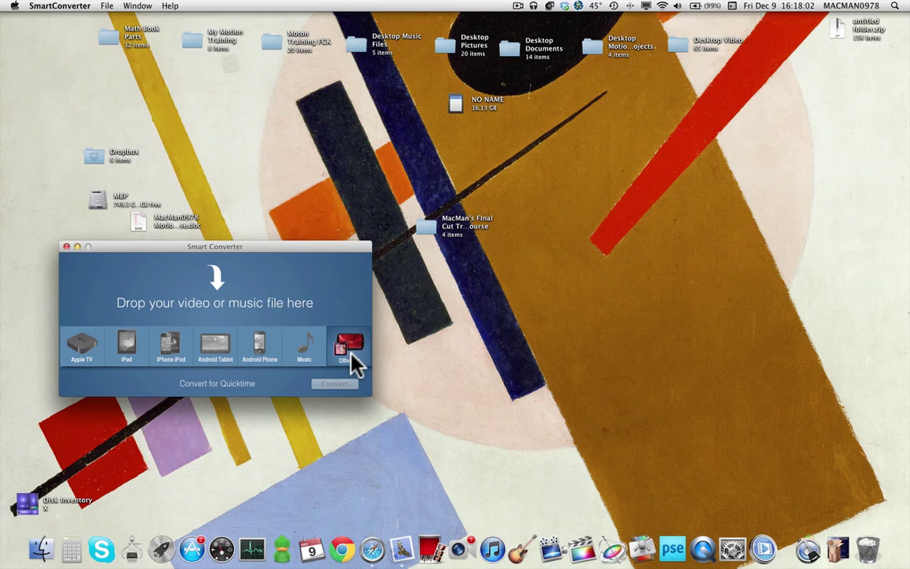
left_click(353, 361)
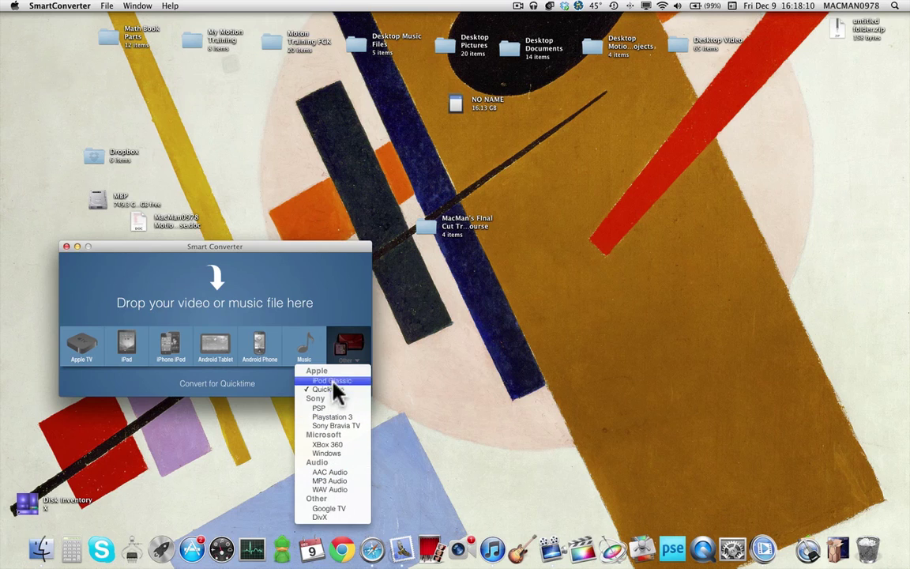
left_click(270, 387)
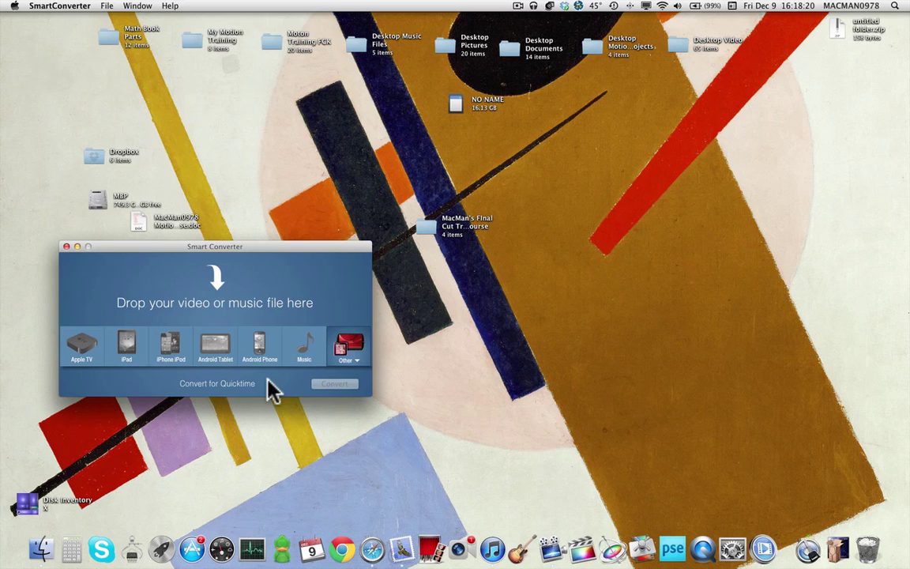
left_click(345, 357)
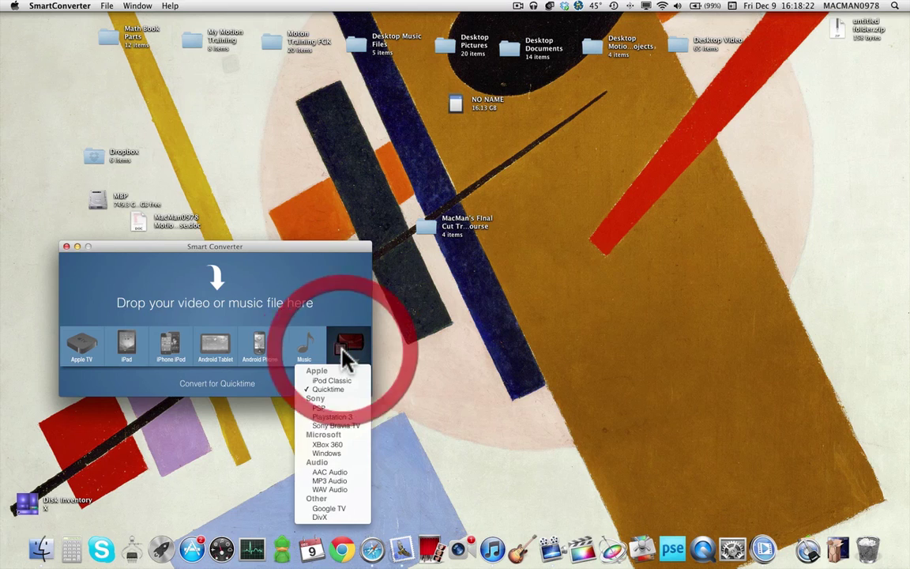
left_click(335, 293)
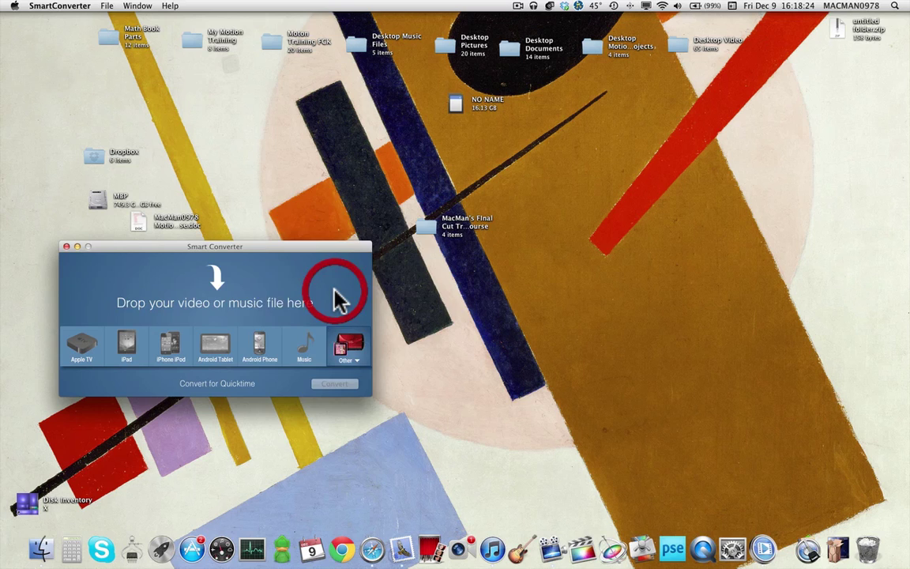
- Drag the clip 00352.MTS from All My Files into the Smart Converter drop area
left_click(39, 547)
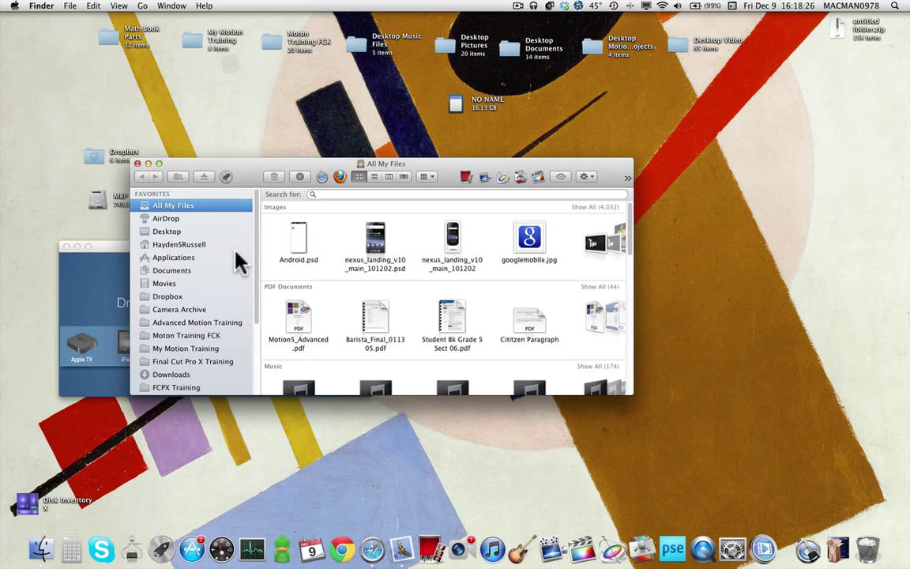
key("ctrl+Right")
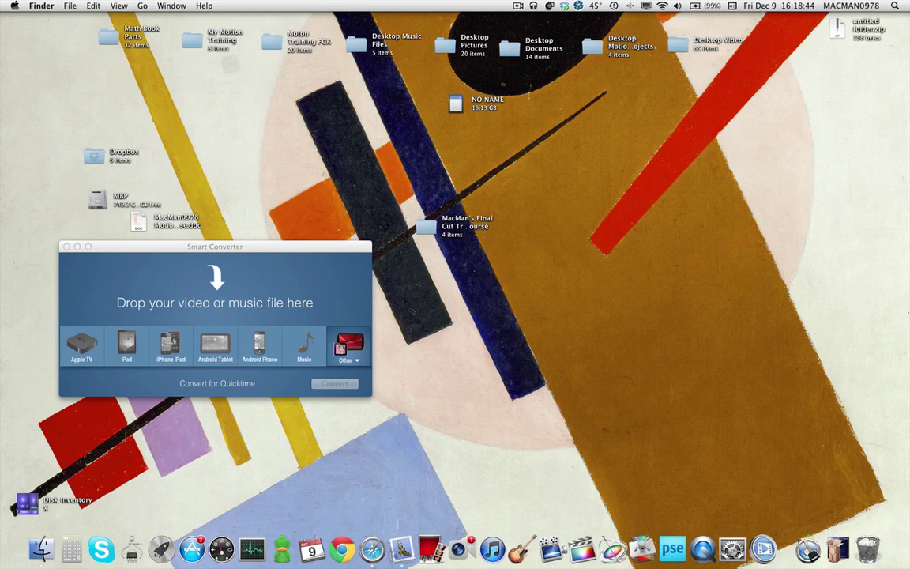
left_click_drag(16, 297, 190, 298)
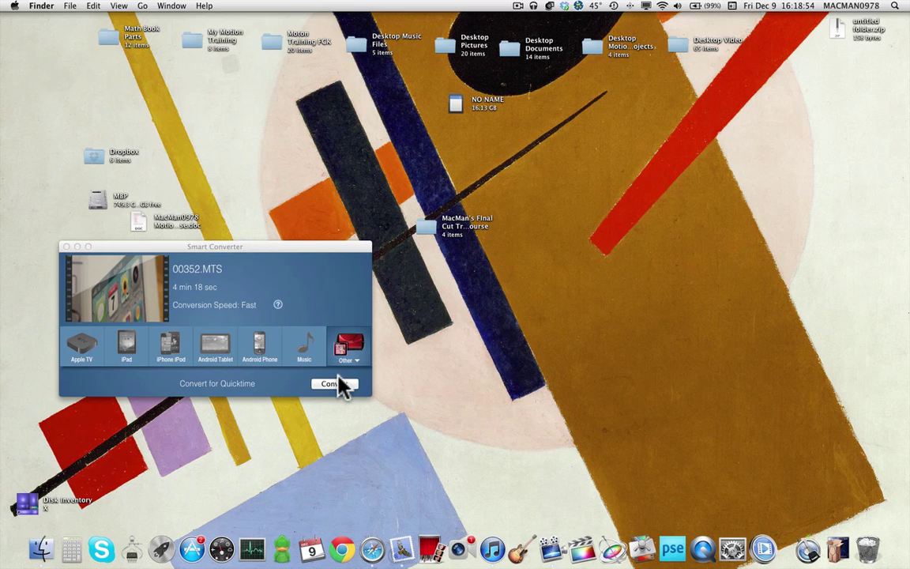
- Convert 00352.MTS with the QuickTime format and dismiss the Please Rate panel
left_click(146, 282)
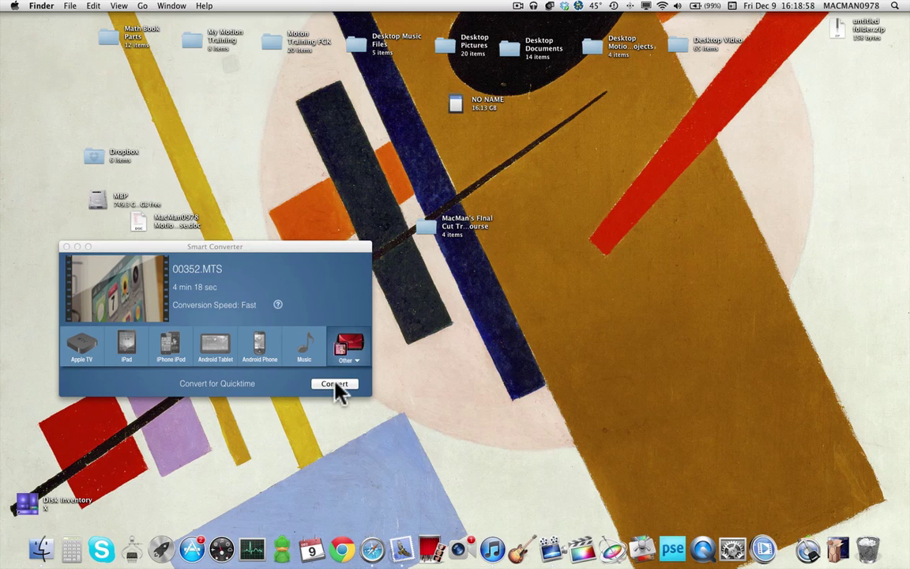
left_click(347, 359)
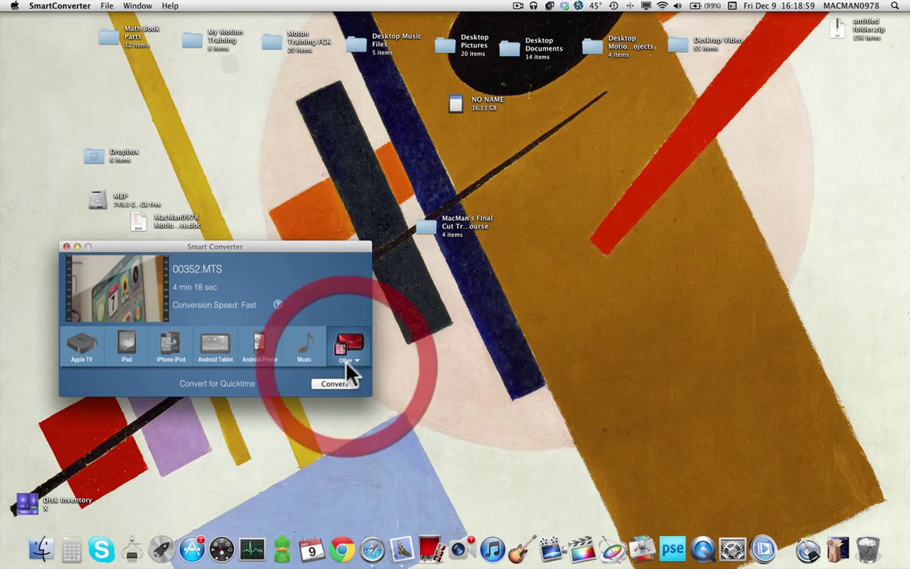
left_click(264, 386)
left_click(333, 386)
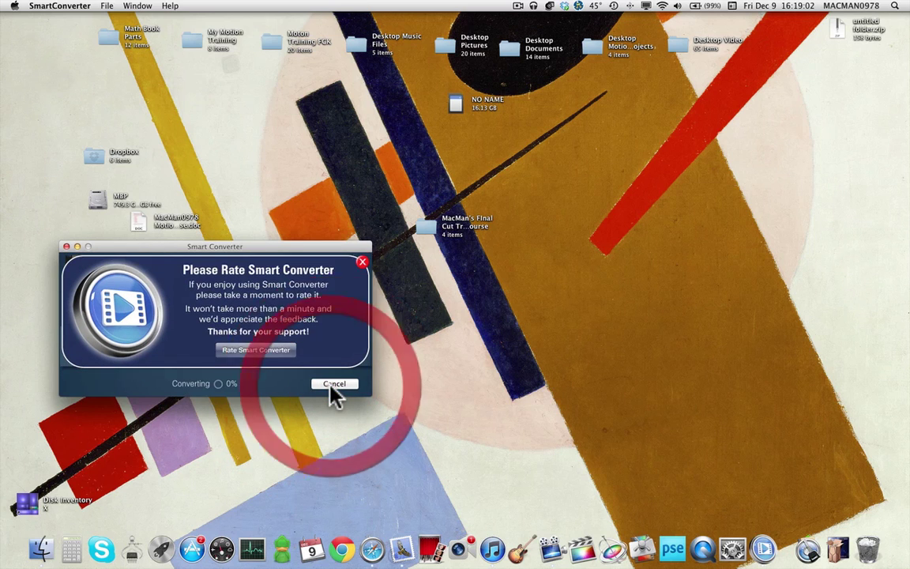
left_click(362, 261)
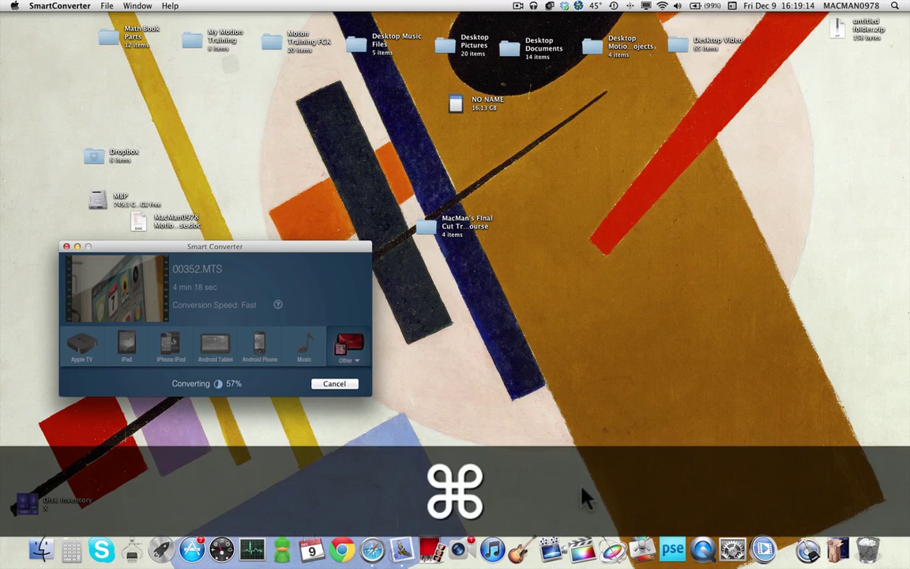
key("super+space")
- Launch iMovie by searching 'imovie' in Spotlight
type("imovie")
key("Return")
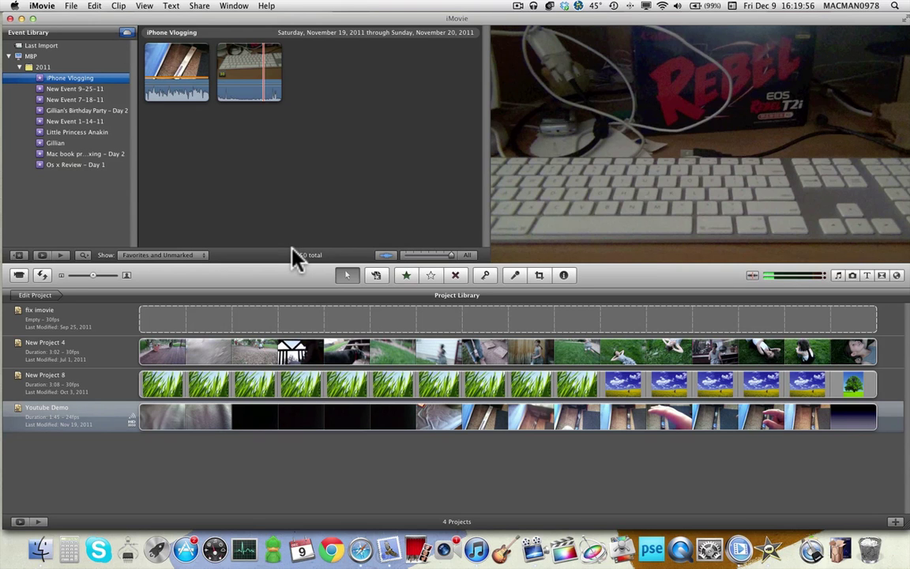
- Start a new project with Cmd+N, replacing the default name with 'AVCHD Converter Review'
key("super+n")
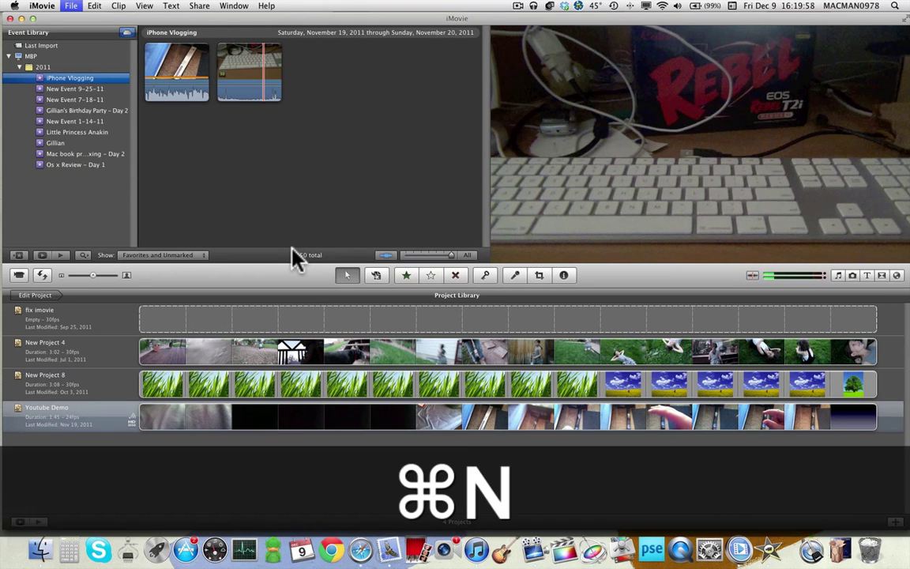
key("BackSpace")
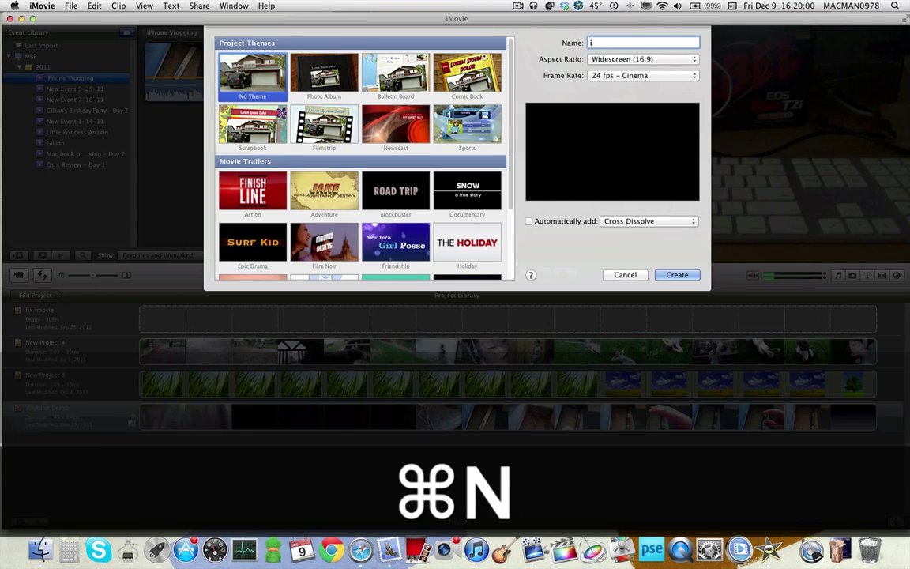
type("A")
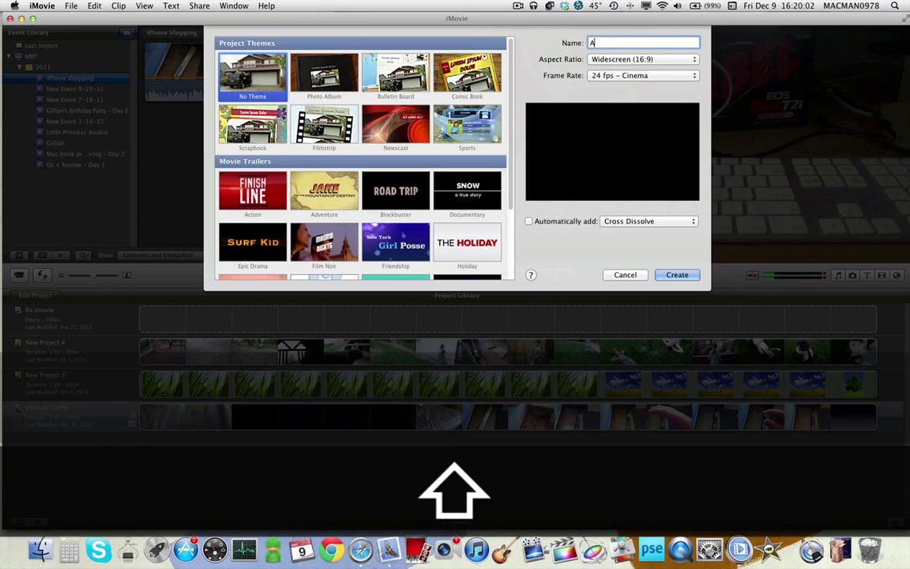
type("VCHD")
type(" Convert")
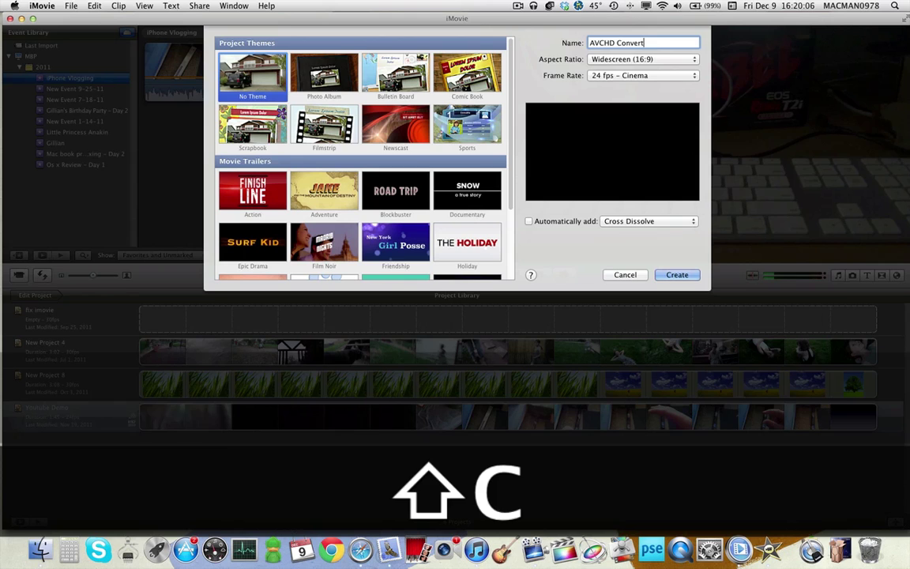
type("er Revie")
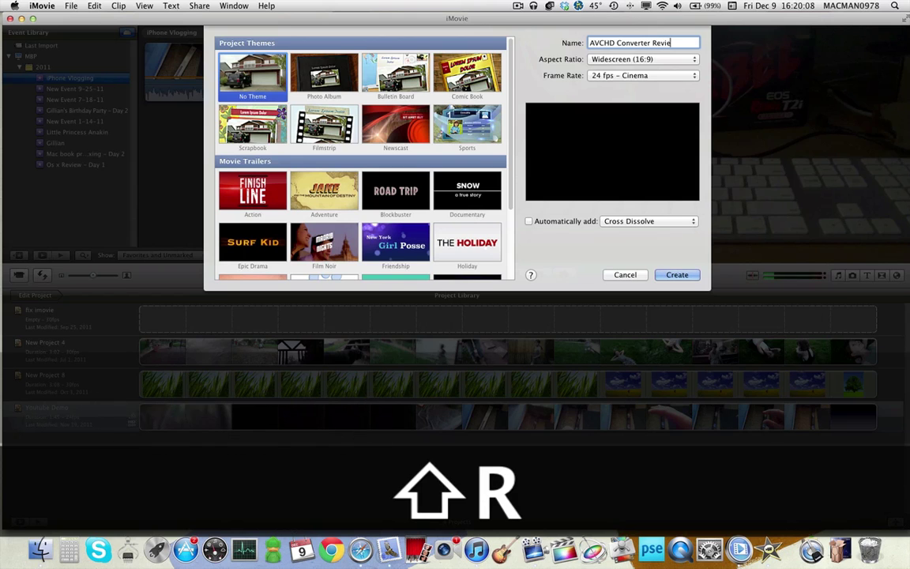
type("w")
key("Return")
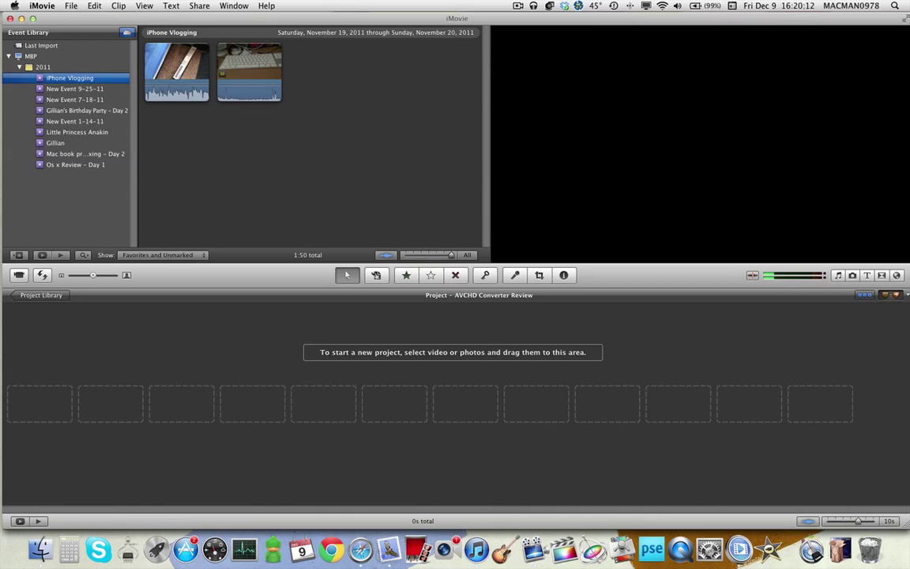
- Import 00352-quicktime.mov from All My Files into the iPhone Vlogging event
key("super+Tab")
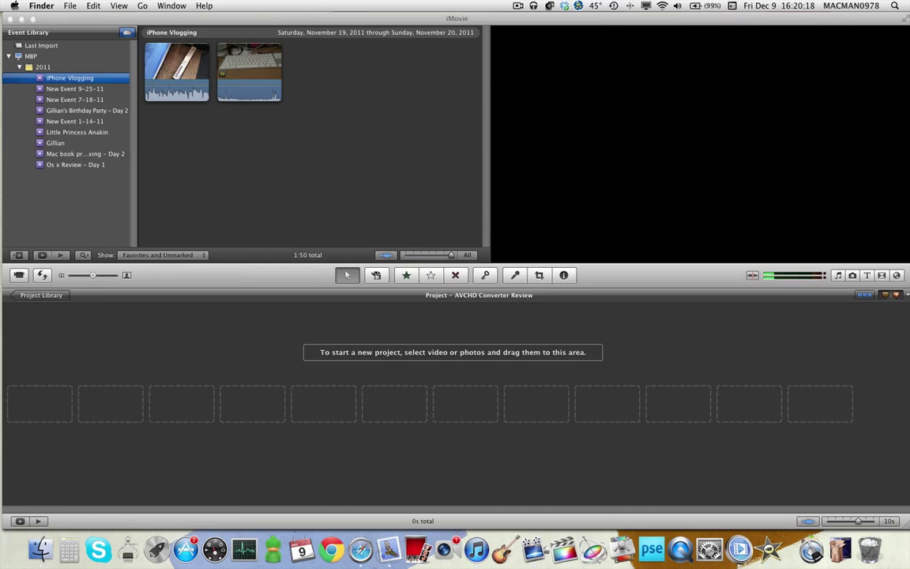
key("super+n")
left_click_drag(386, 190, 406, 184)
mouse_move(297, 337)
left_mouse_down()
mouse_move(391, 499)
mouse_move(312, 477)
left_mouse_up()
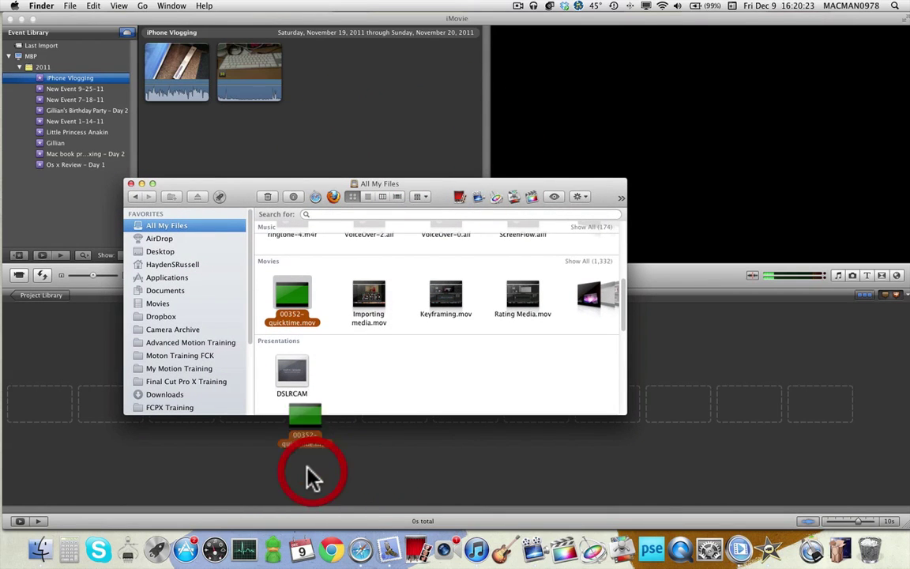
mouse_move(292, 300)
left_mouse_down()
mouse_move(71, 123)
mouse_move(71, 77)
left_mouse_up()
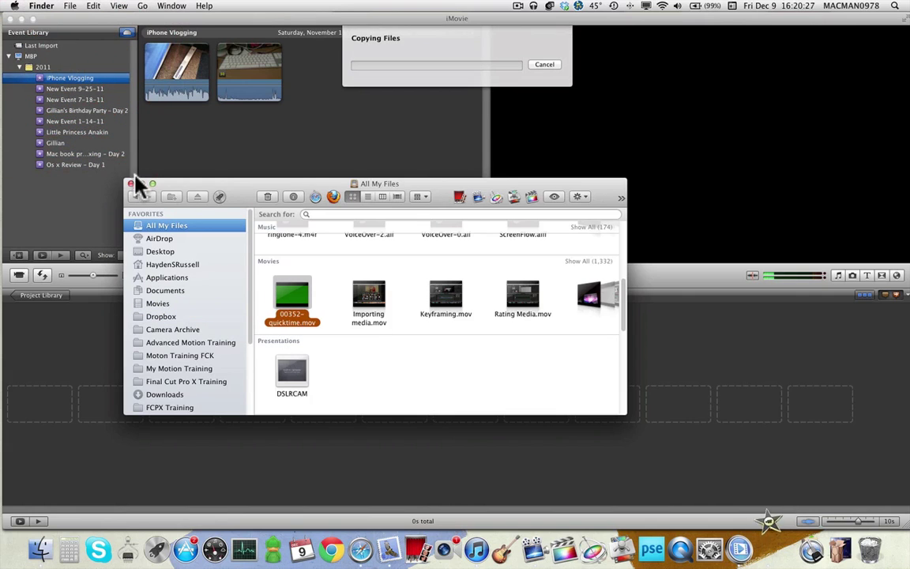
left_click(131, 184)
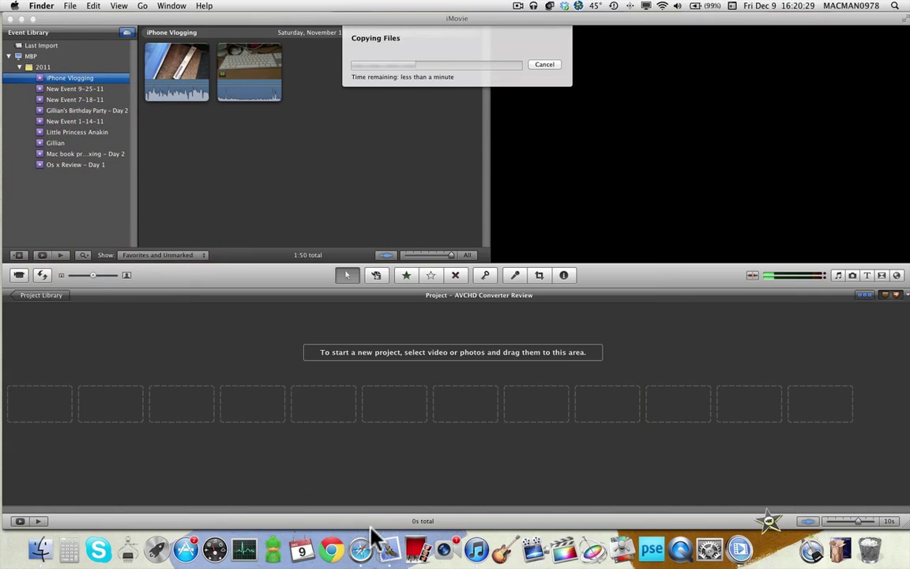
left_click(770, 544)
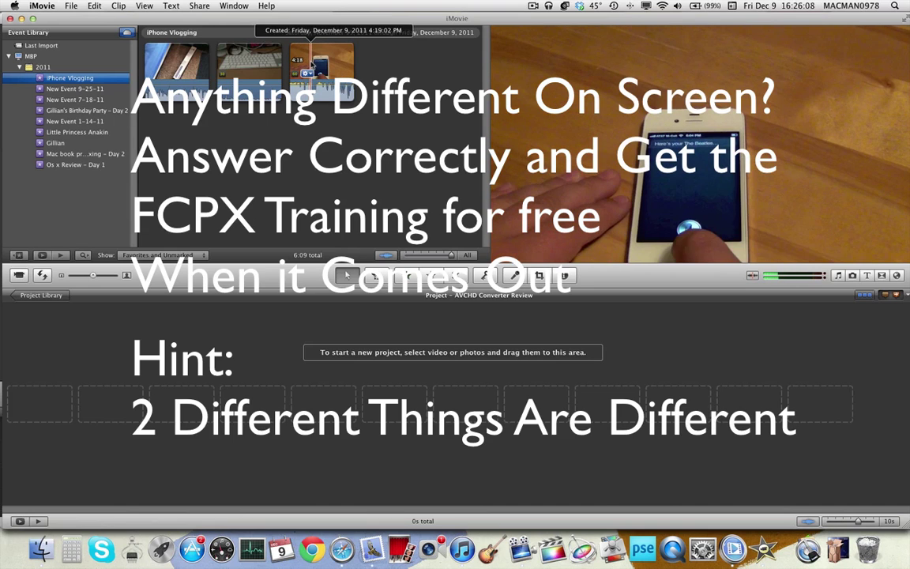
- Select a 1:37.8 stretch of the converted clip and drag it into the project
left_click(314, 68)
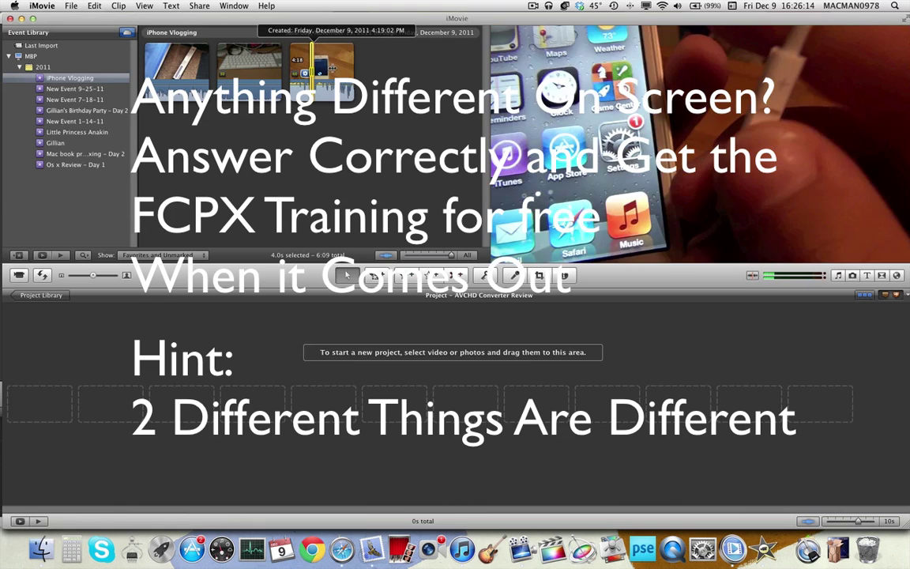
left_click_drag(332, 68, 336, 70)
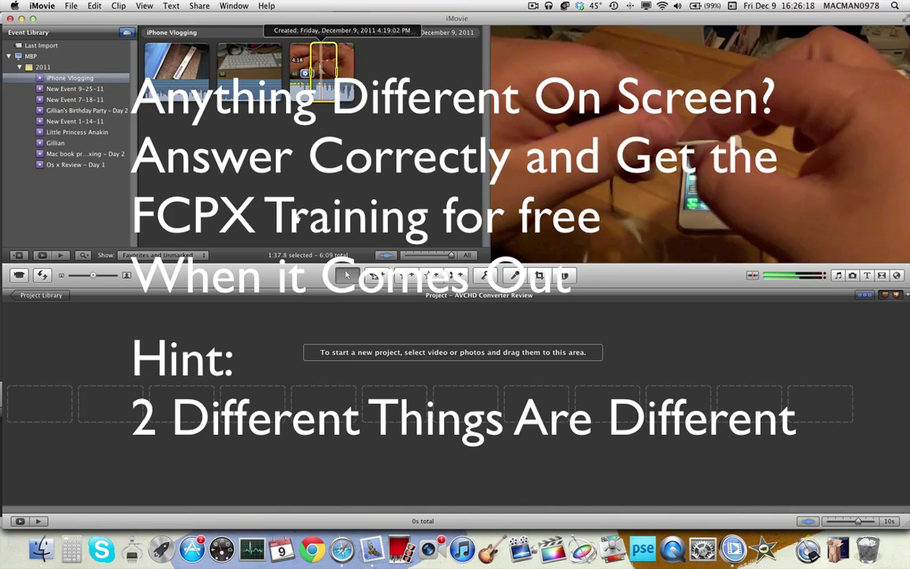
left_click_drag(322, 70, 182, 368)
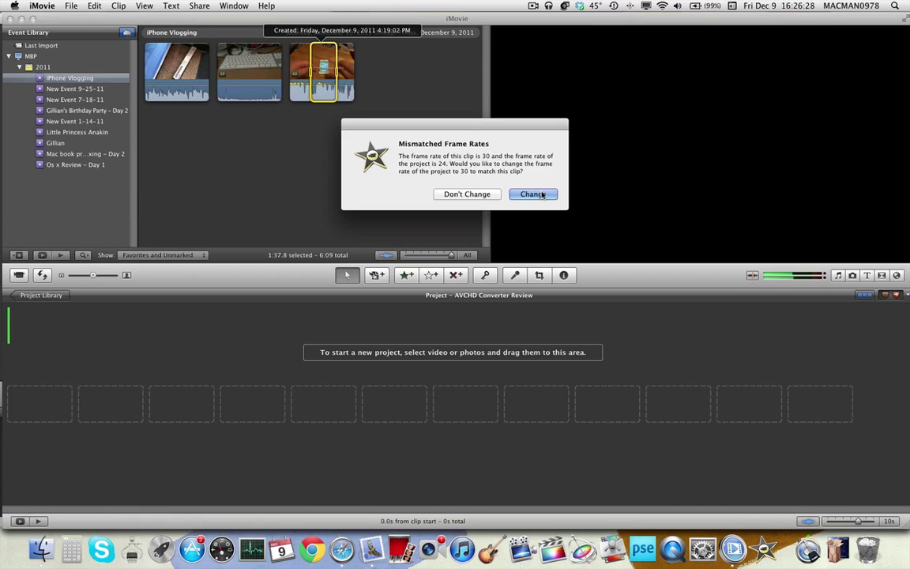
- Answer the Mismatched Frame Rates prompt by changing the project to the clip's 30 fps
left_click(542, 194)
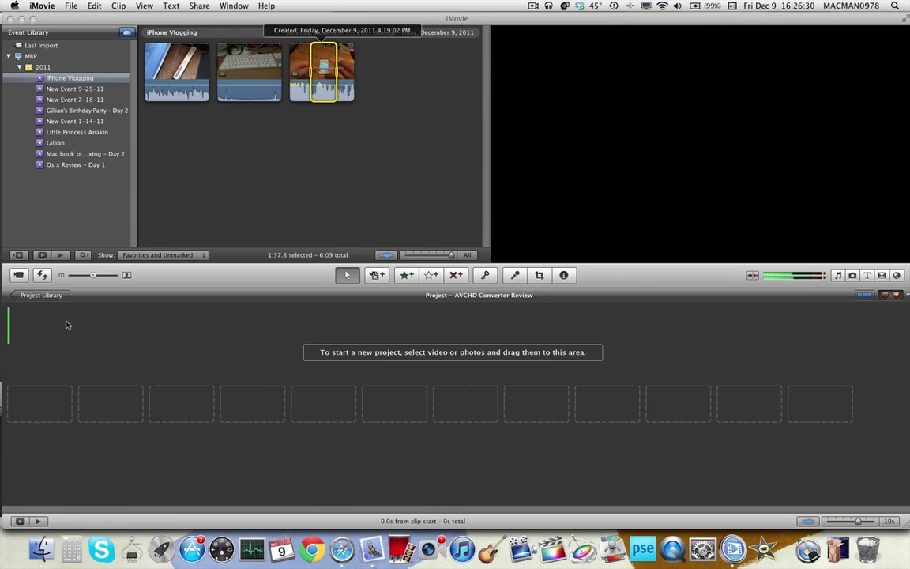